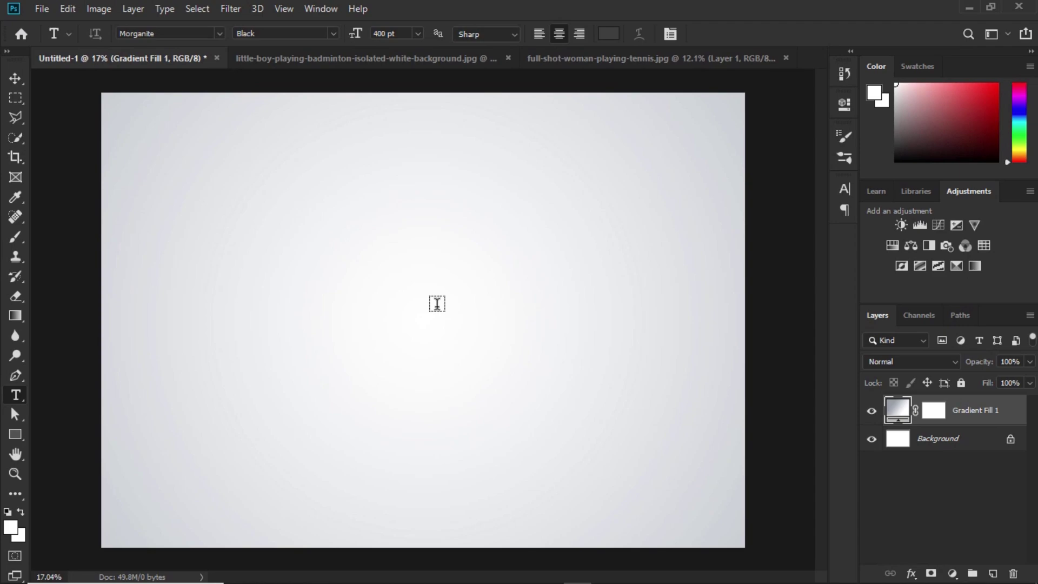
Type TENNIS in Morganite Black at 400 pt and commit the text
left_click(436, 303)
type("TENNIS")
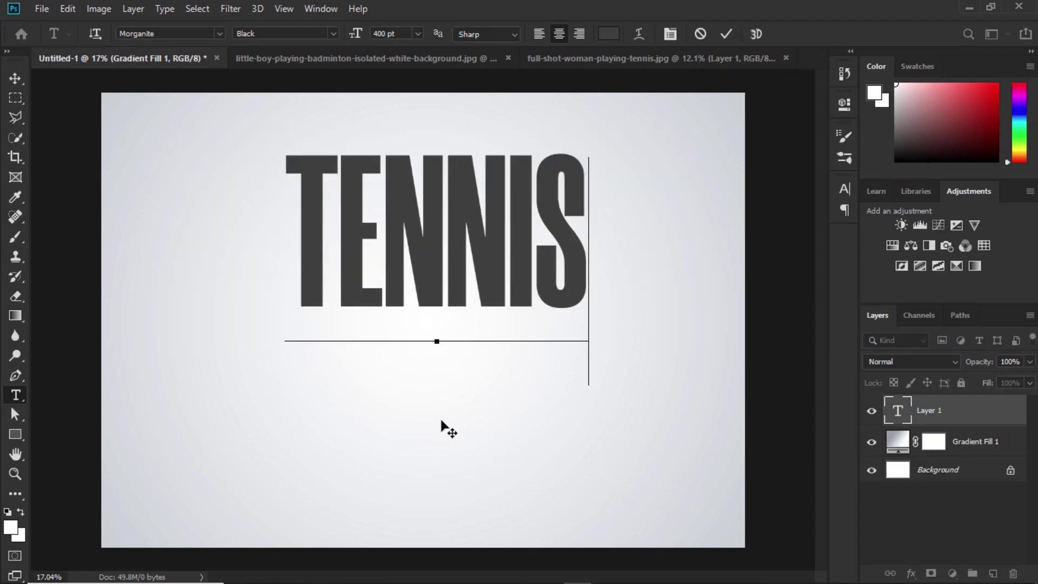
left_click_drag(447, 430, 448, 454)
left_click(700, 551)
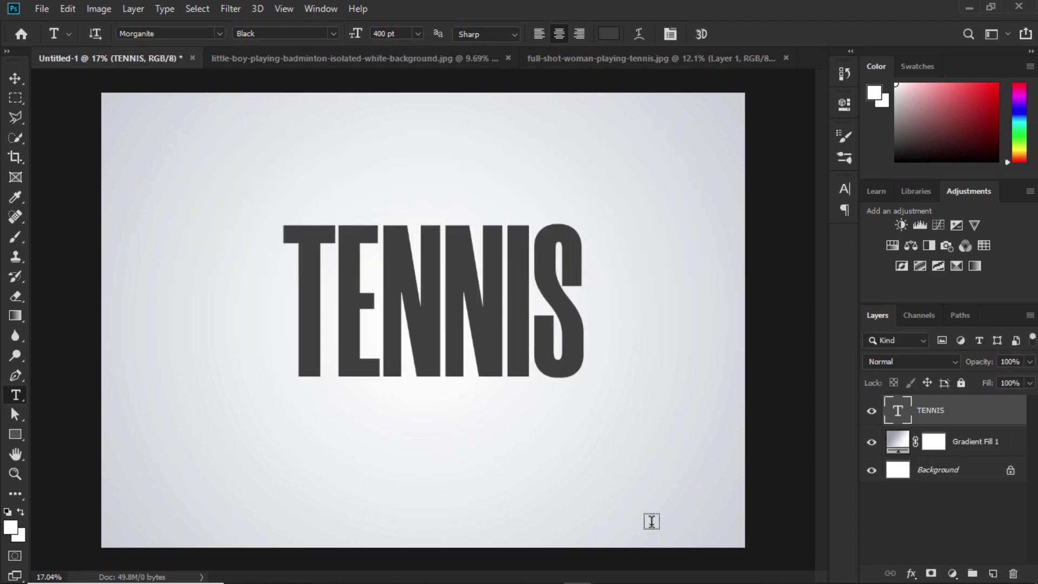
Align the TENNIS text to the horizontal and vertical centres of the canvas
key("ctrl+a")
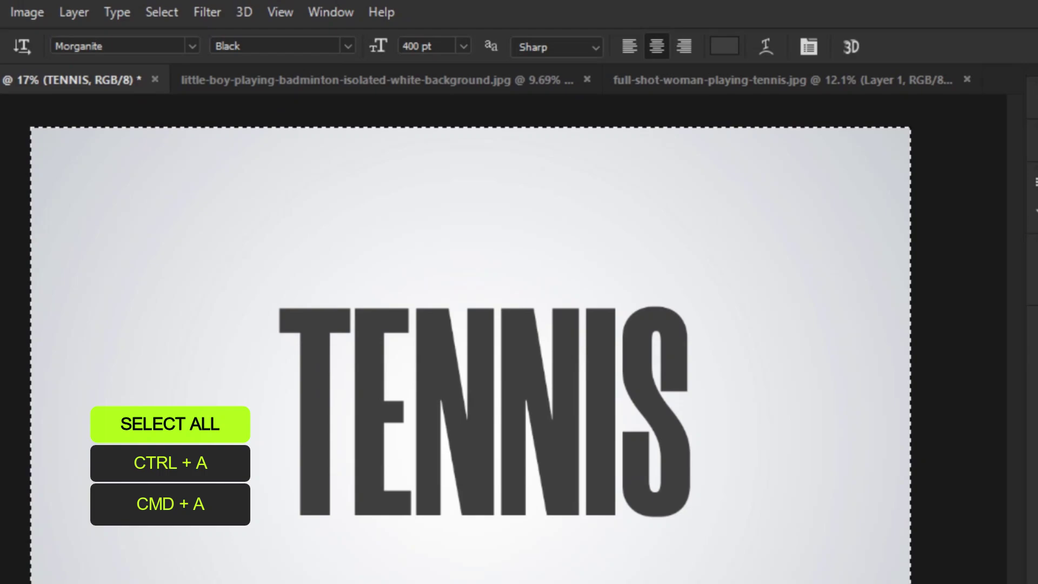
key("v")
left_click(390, 64)
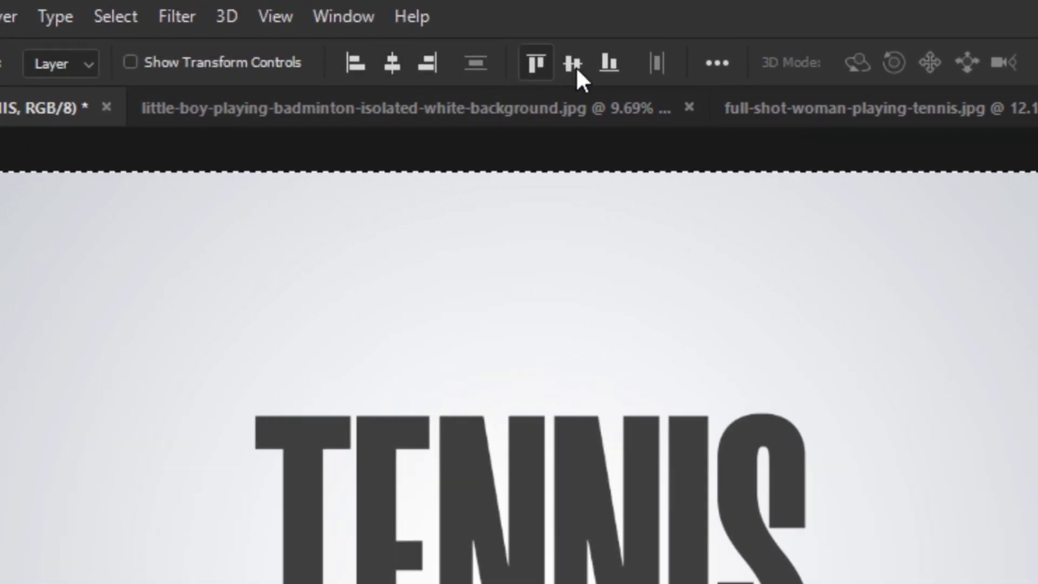
left_click(573, 64)
key("ctrl+d")
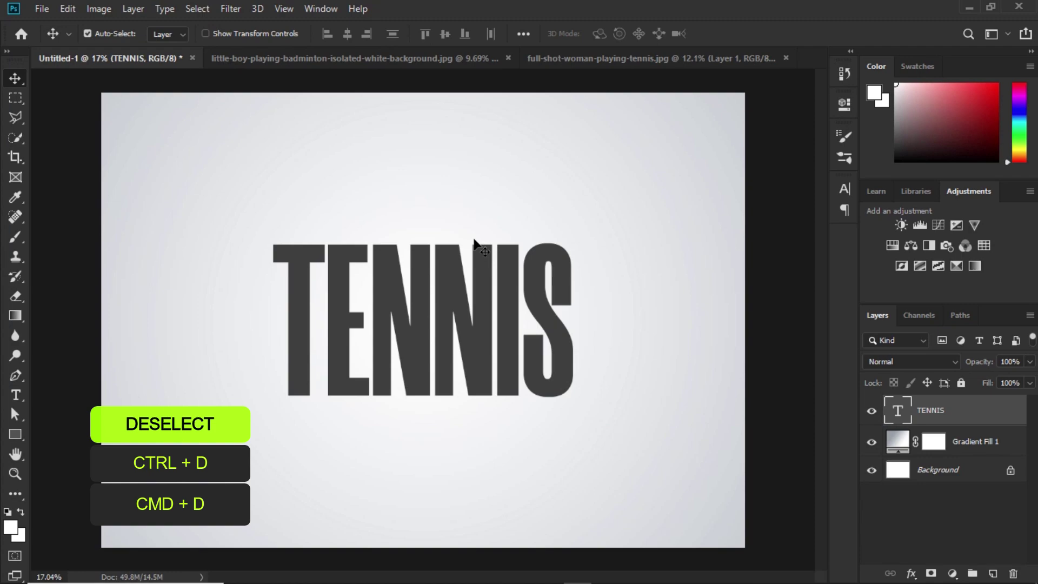
Move the player layer from the badminton image into Untitled-1, scaled to about 57.8% over the letters
left_click(412, 59)
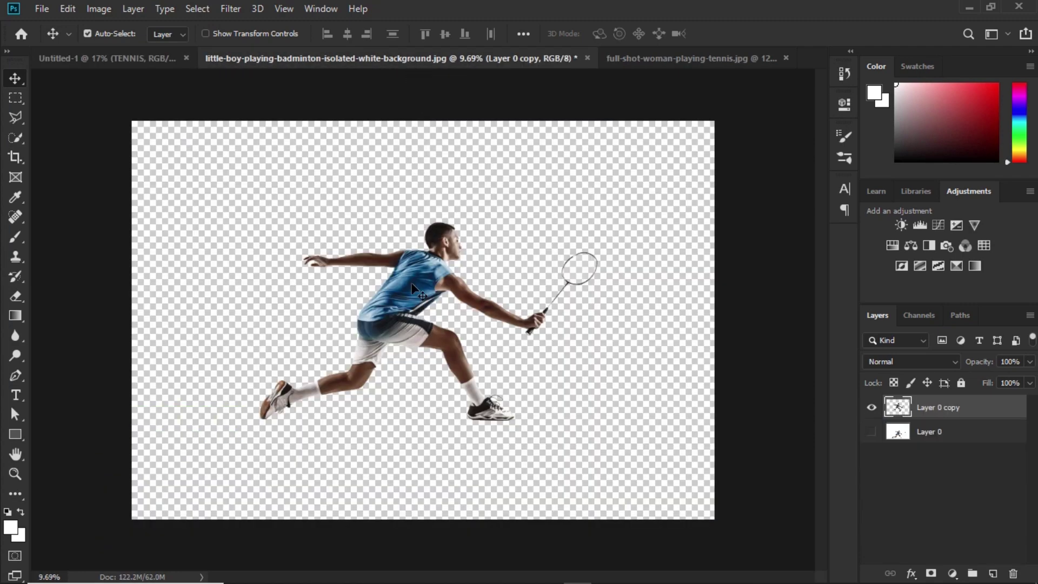
left_click_drag(417, 290, 322, 273)
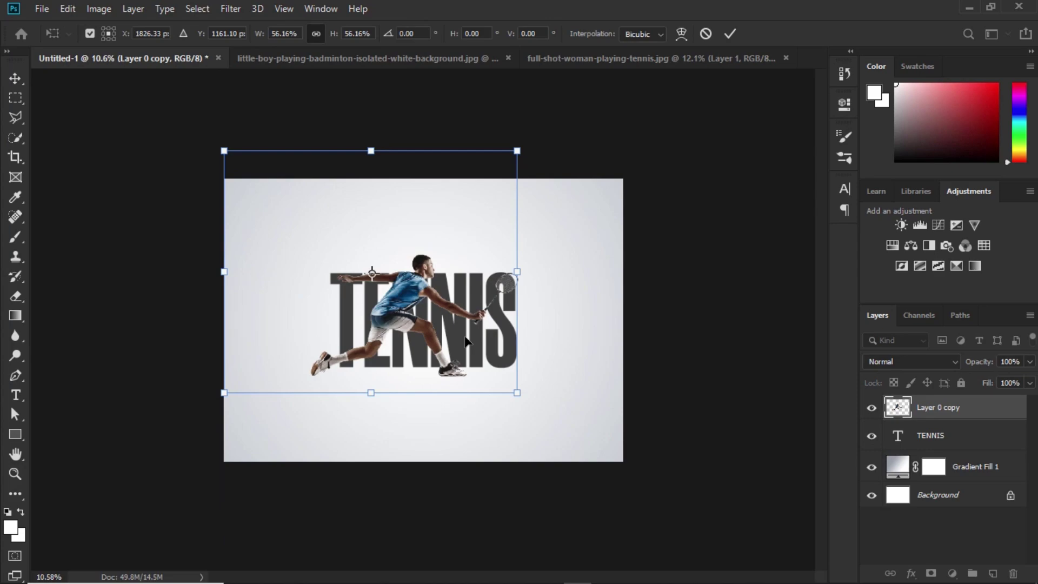
left_click_drag(516, 393, 530, 394)
left_click_drag(455, 323, 465, 313)
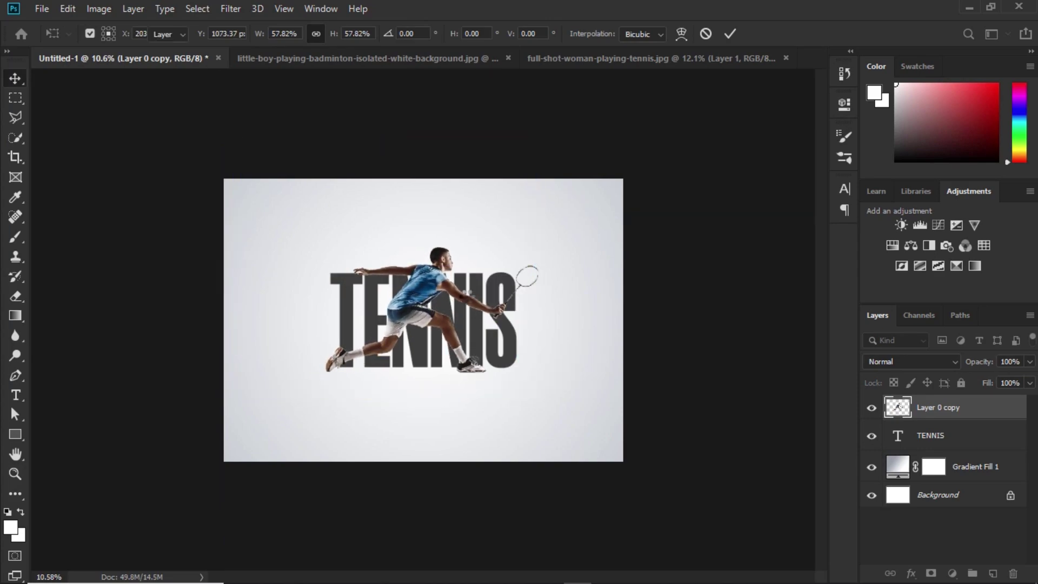
key("Return")
key("ctrl+0")
key("shift+Down")
key("shift+Down")
key("shift+Down")
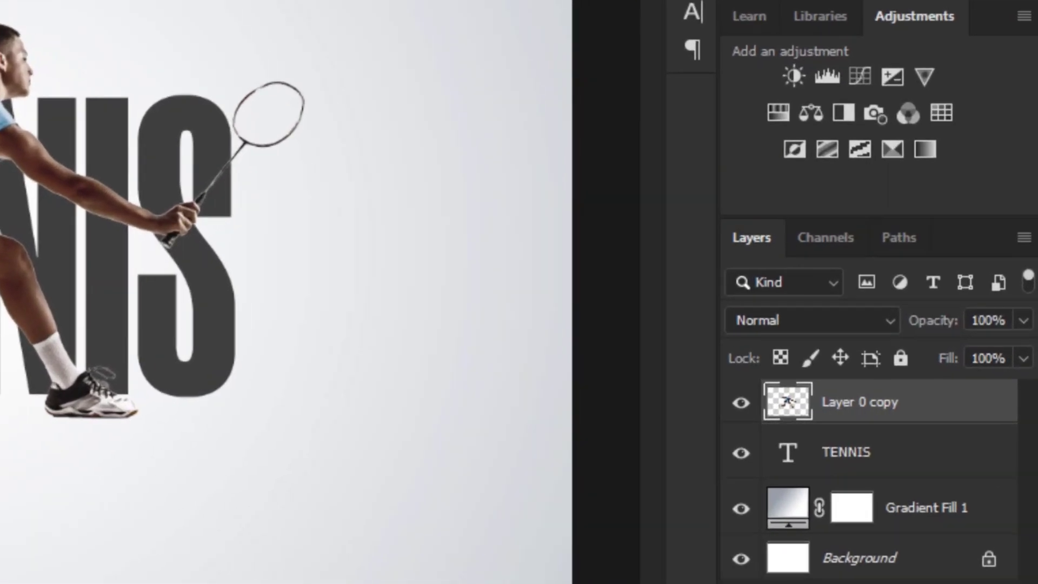
Clip Layer 0 copy to TENNIS, duplicate it, and give the copy a black hide-all mask
right_click(887, 406)
left_click(657, 195)
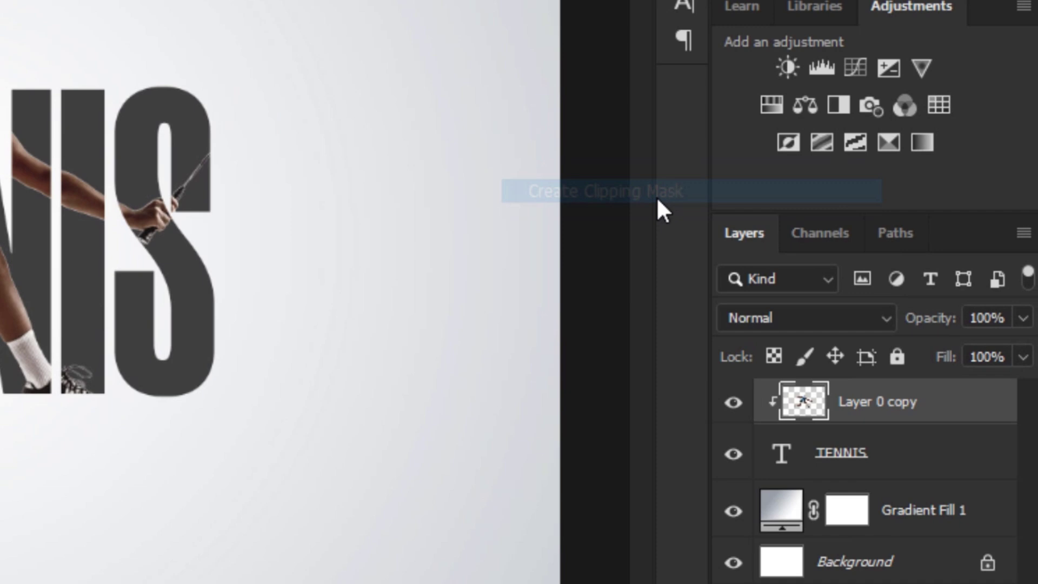
scroll(212, 224, "down", 1)
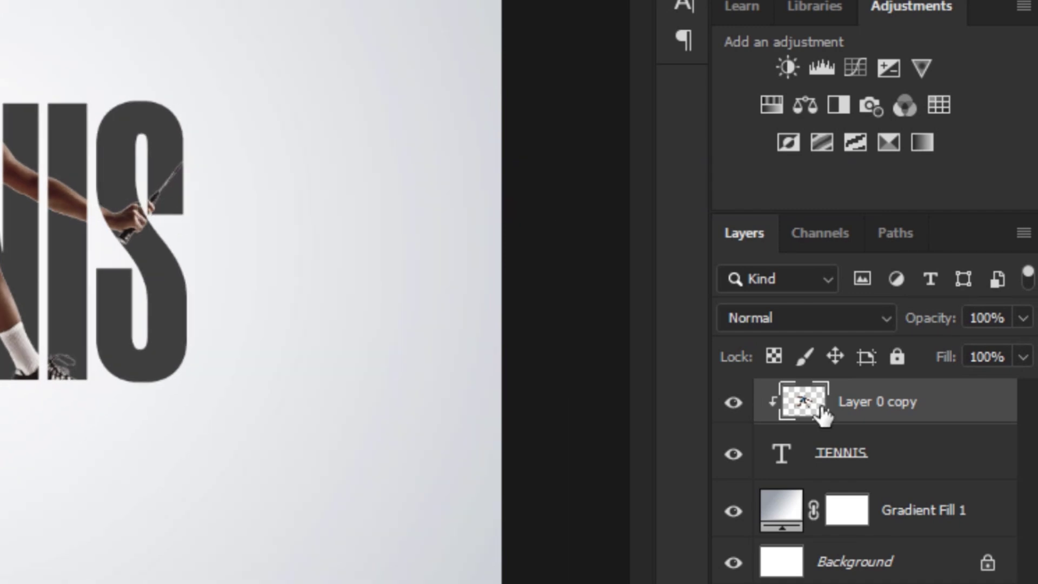
key("ctrl+j")
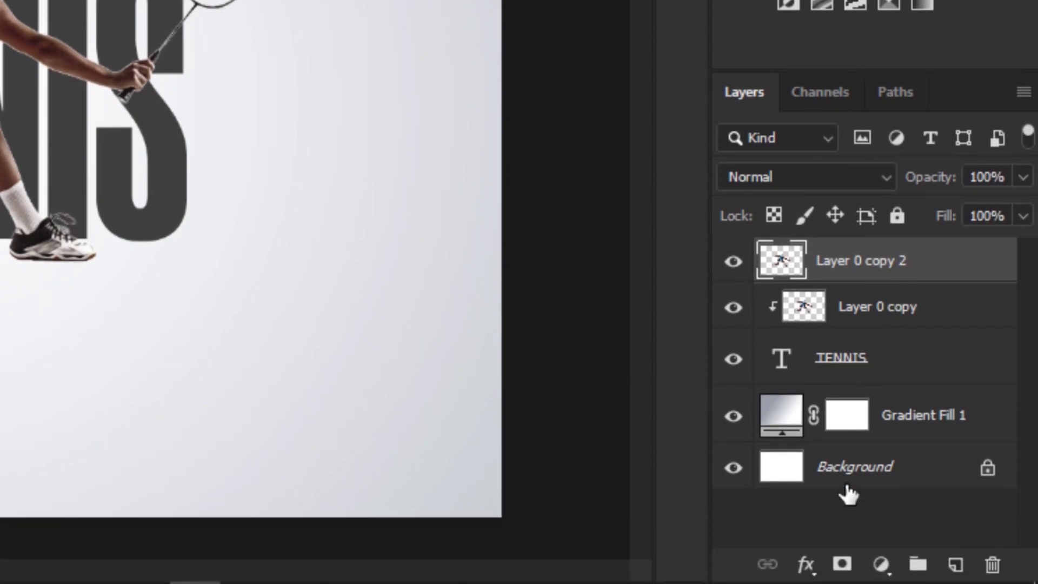
left_click(840, 564, "alt")
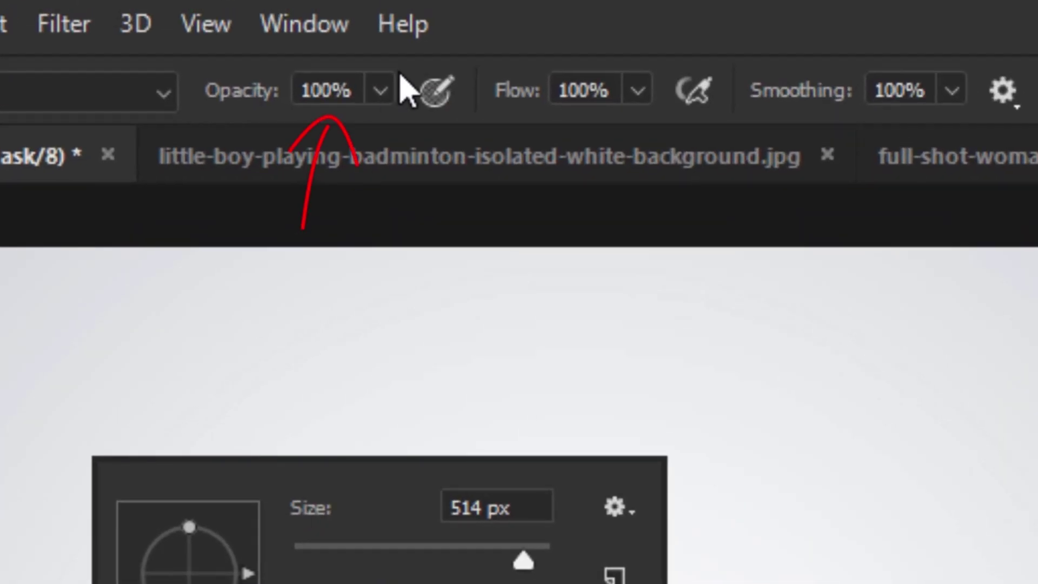
Set the 514 px brush to 100% opacity and flow with white as the foreground colour
left_click(377, 88)
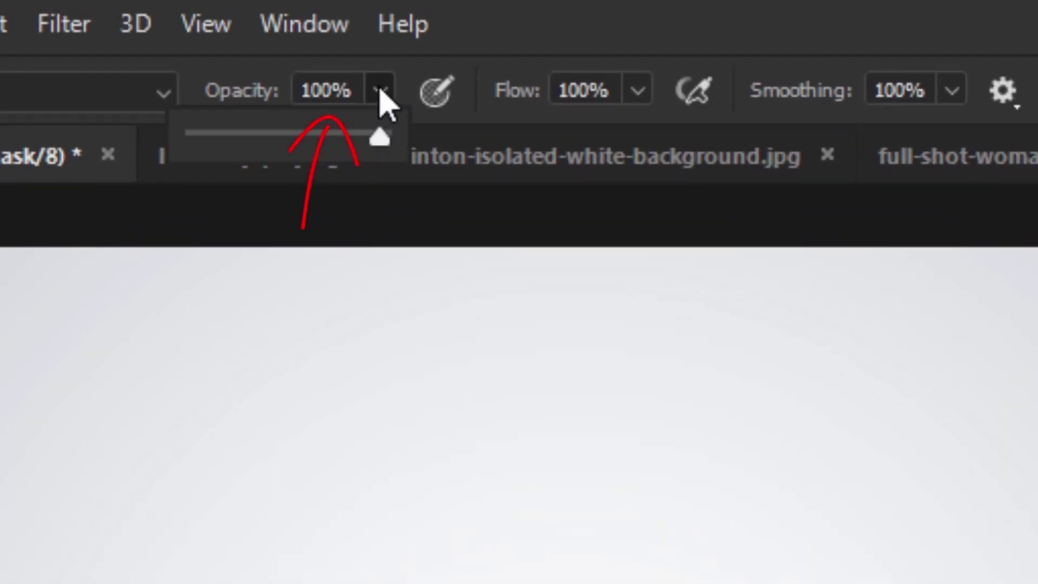
left_click(637, 91)
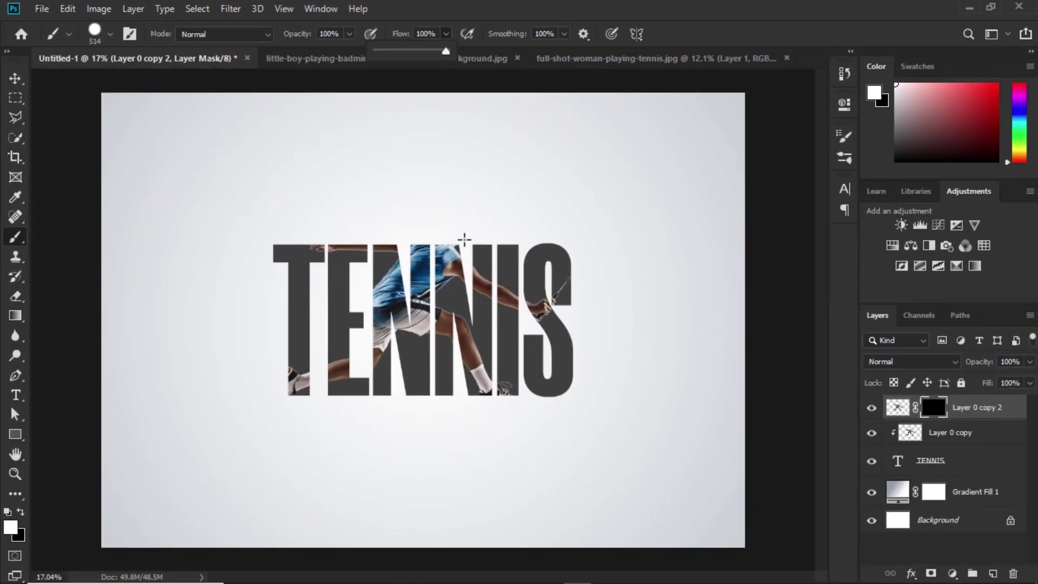
scroll(469, 202, "up", 2)
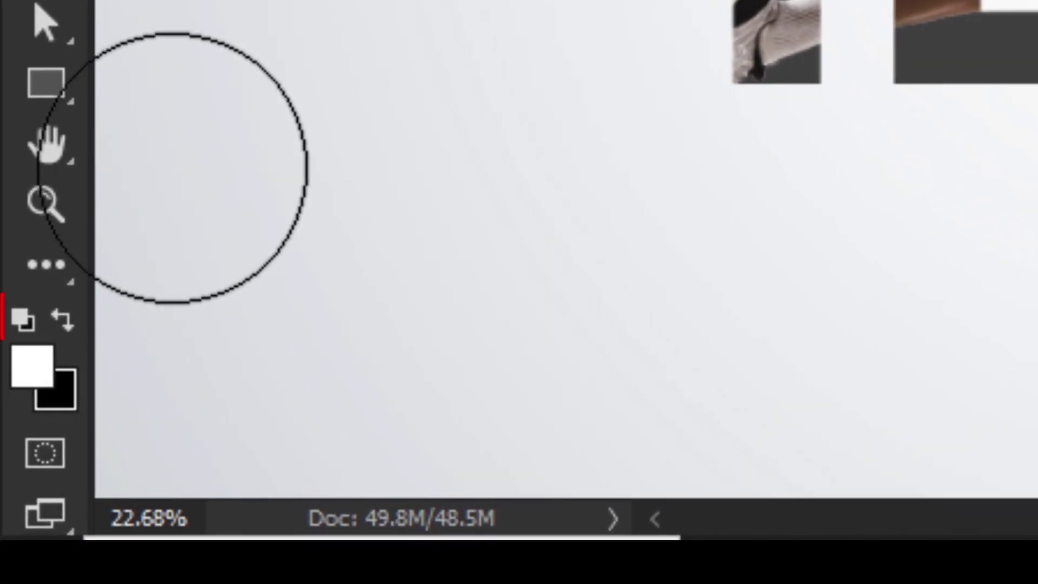
left_click(62, 325)
left_click(63, 325)
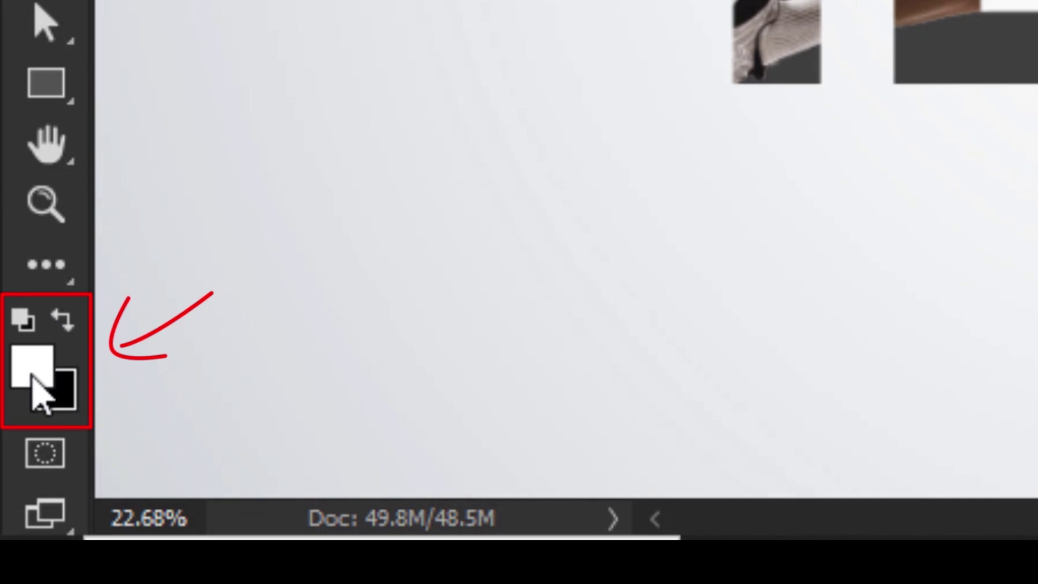
scroll(461, 182, "up", 1)
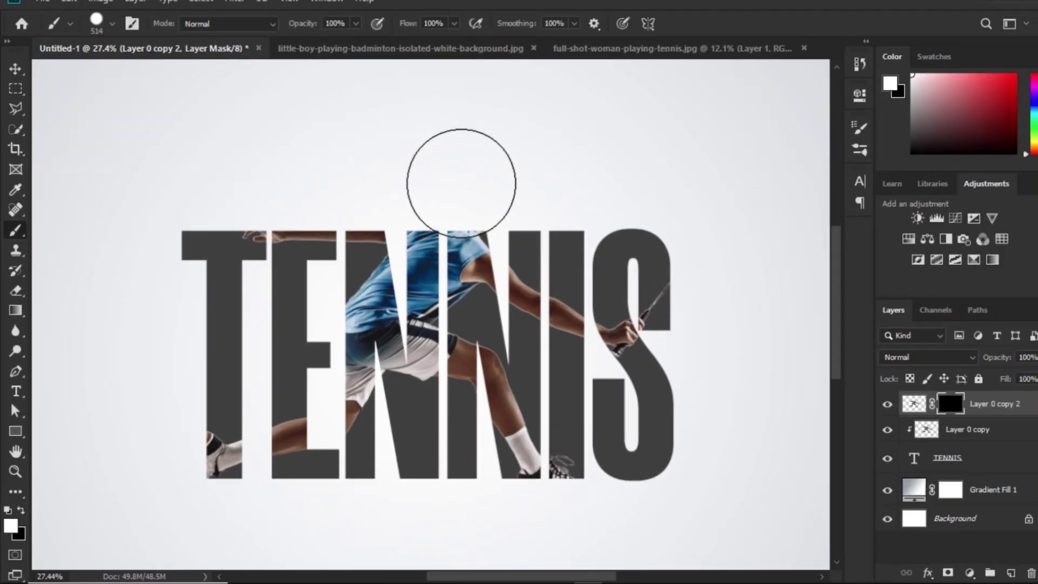
scroll(461, 183, "up", 3)
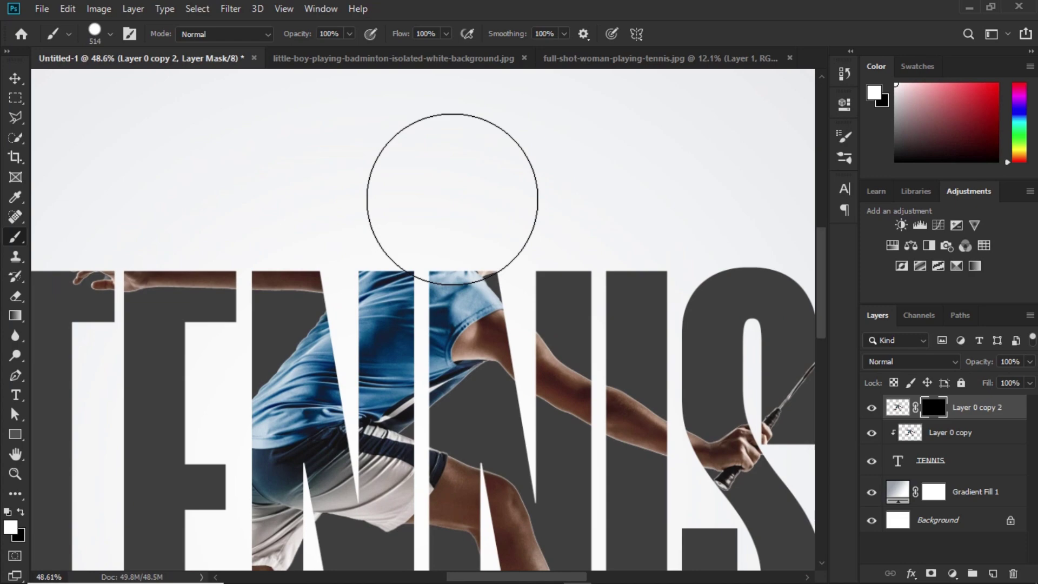
Paint white on the mask to reveal the head, arms, legs, shorts and racket over the letters
mouse_move(452, 204)
left_mouse_down()
mouse_move(454, 180)
mouse_move(430, 211)
mouse_move(488, 223)
mouse_move(421, 222)
left_mouse_up()
mouse_move(391, 256)
left_mouse_down()
mouse_move(398, 225)
mouse_move(380, 241)
mouse_move(70, 248)
mouse_move(64, 278)
mouse_move(88, 260)
left_mouse_up()
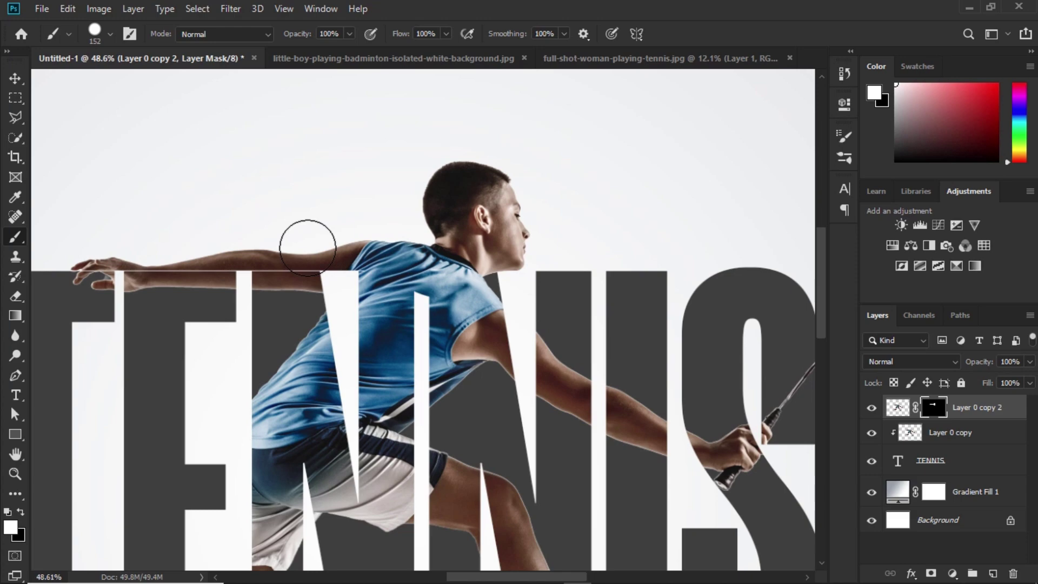
left_click_drag(283, 262, 75, 270)
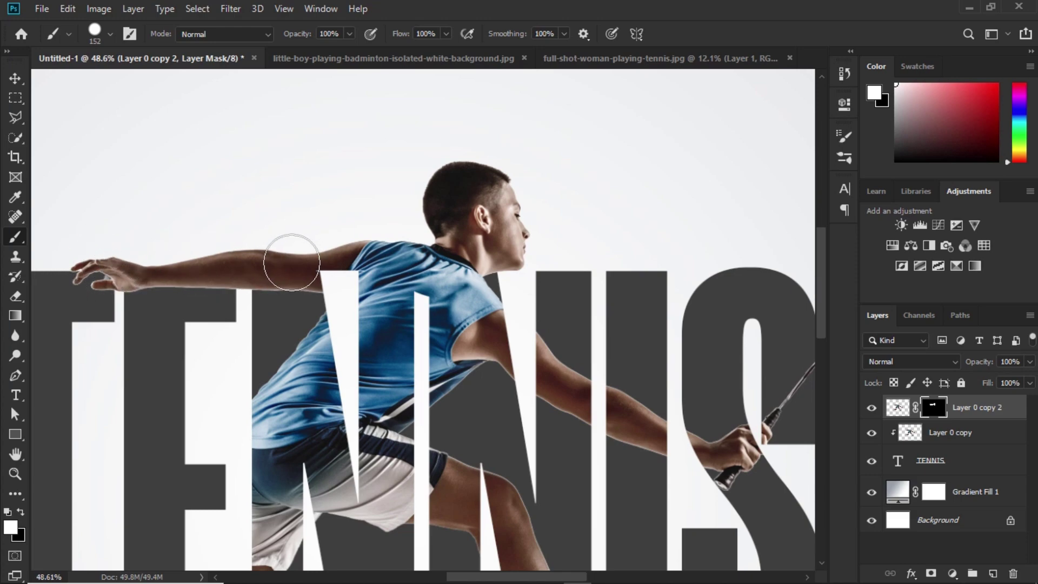
scroll(292, 263, "down", 3)
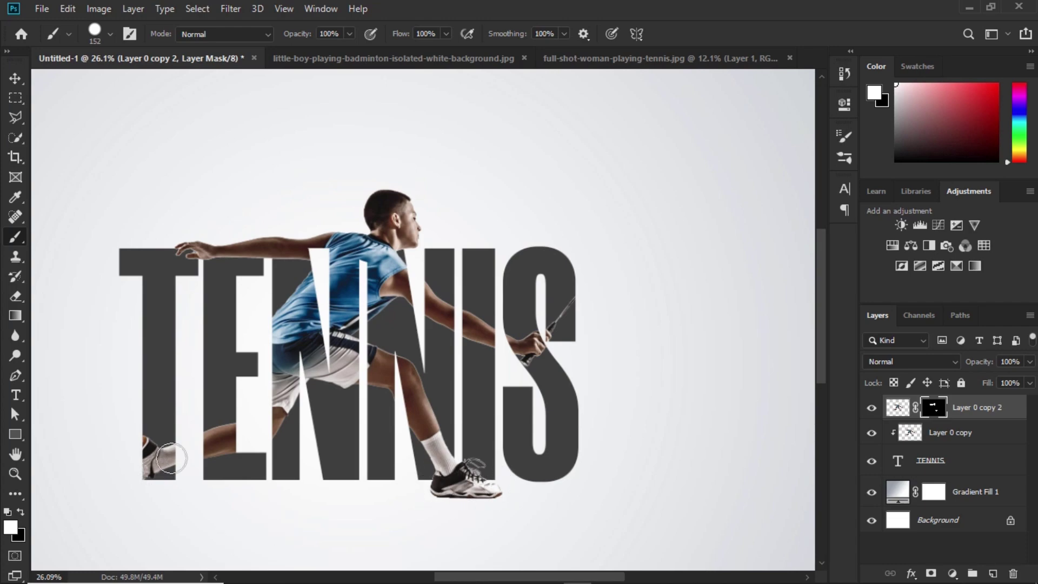
mouse_move(261, 403)
left_mouse_down()
mouse_move(215, 437)
mouse_move(130, 472)
mouse_move(173, 473)
mouse_move(131, 458)
mouse_move(124, 488)
mouse_move(107, 489)
mouse_move(139, 440)
mouse_move(95, 484)
left_mouse_up()
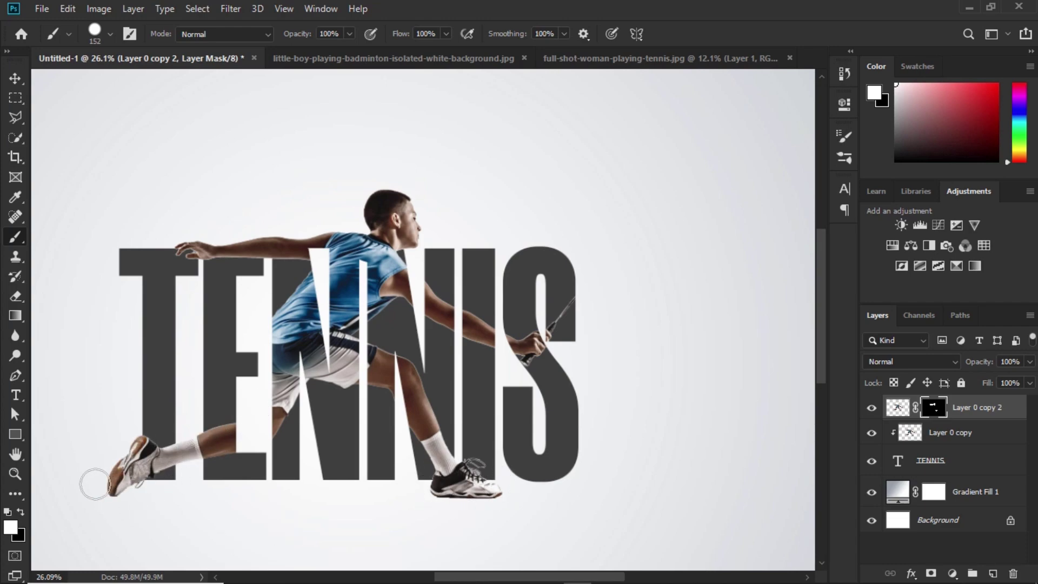
left_click_drag(219, 436, 238, 449)
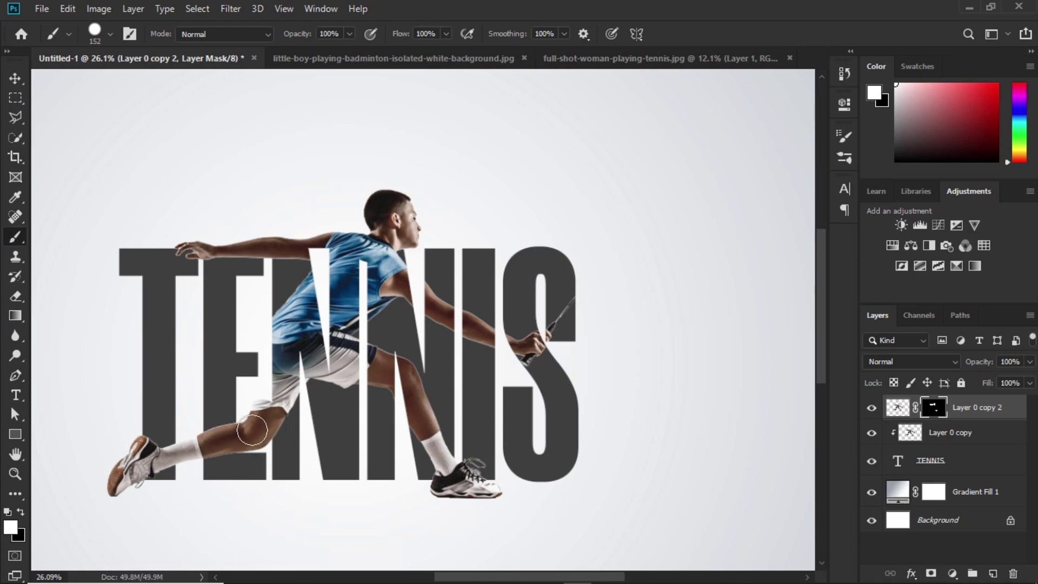
mouse_move(251, 430)
left_mouse_down()
mouse_move(248, 374)
mouse_move(280, 319)
left_mouse_up()
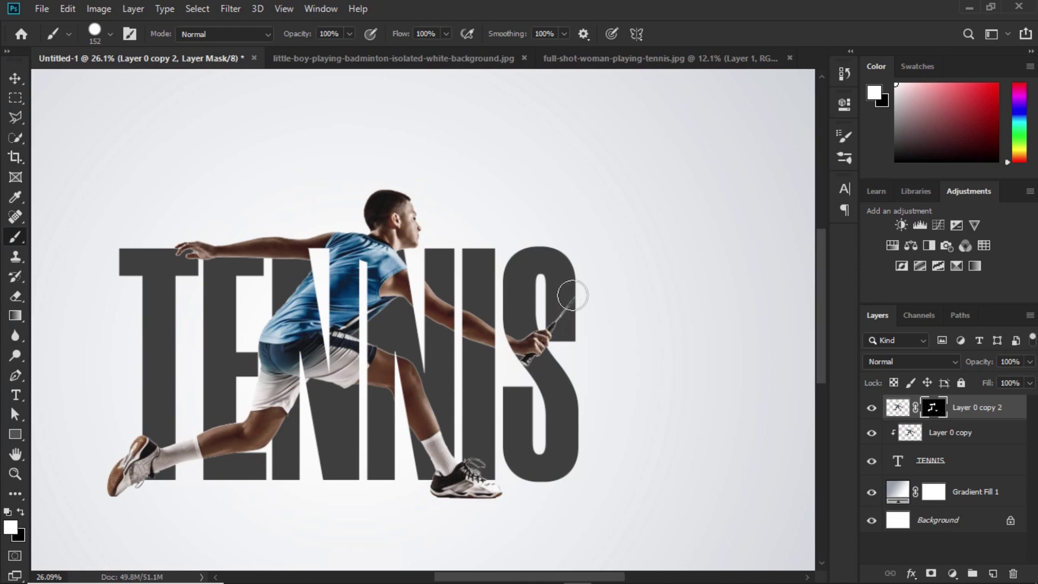
mouse_move(597, 225)
left_mouse_down()
mouse_move(622, 284)
mouse_move(598, 253)
mouse_move(587, 289)
left_mouse_up()
key("v")
scroll(522, 508, "down", 4, "alt")
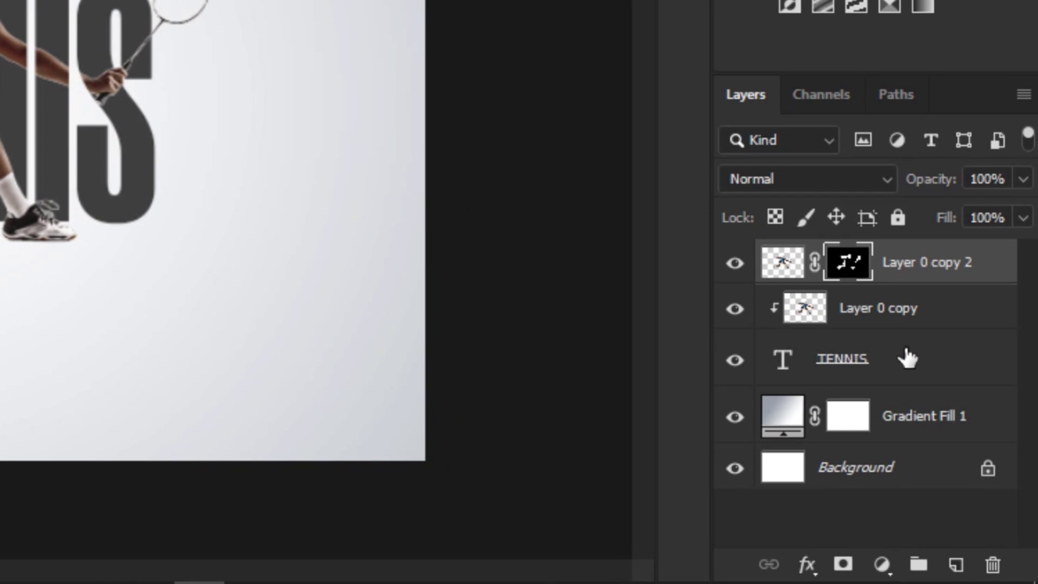
Add a Gradient fill layer on TENNIS using the Violet, Orange preset
left_click(901, 367)
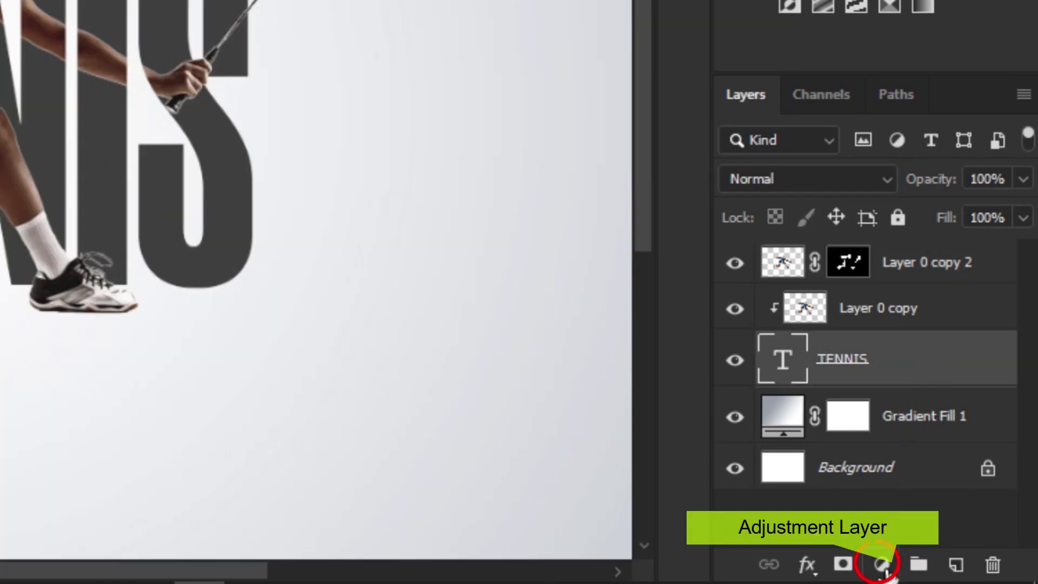
left_click(884, 572)
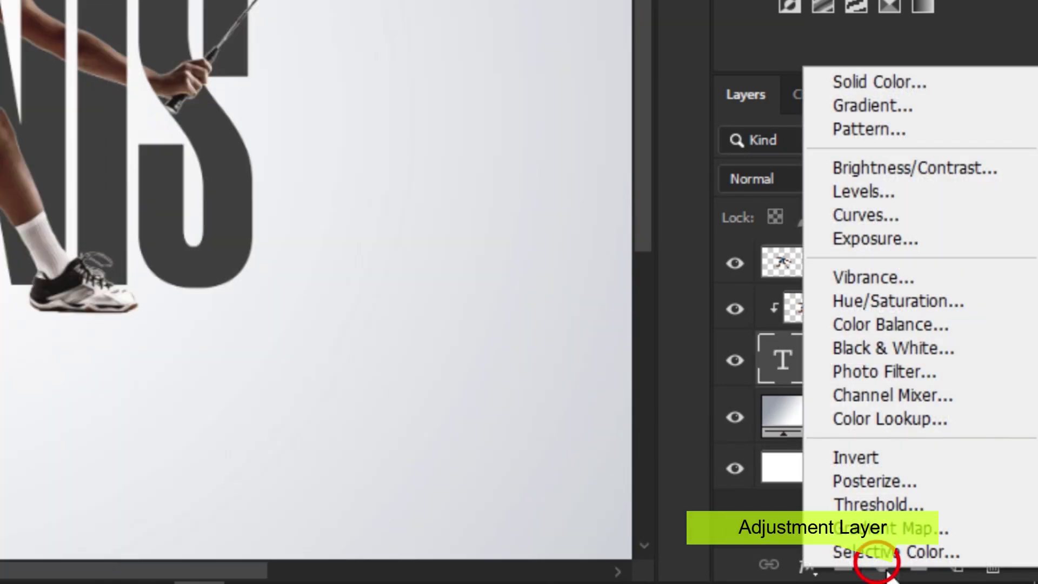
left_click(899, 106)
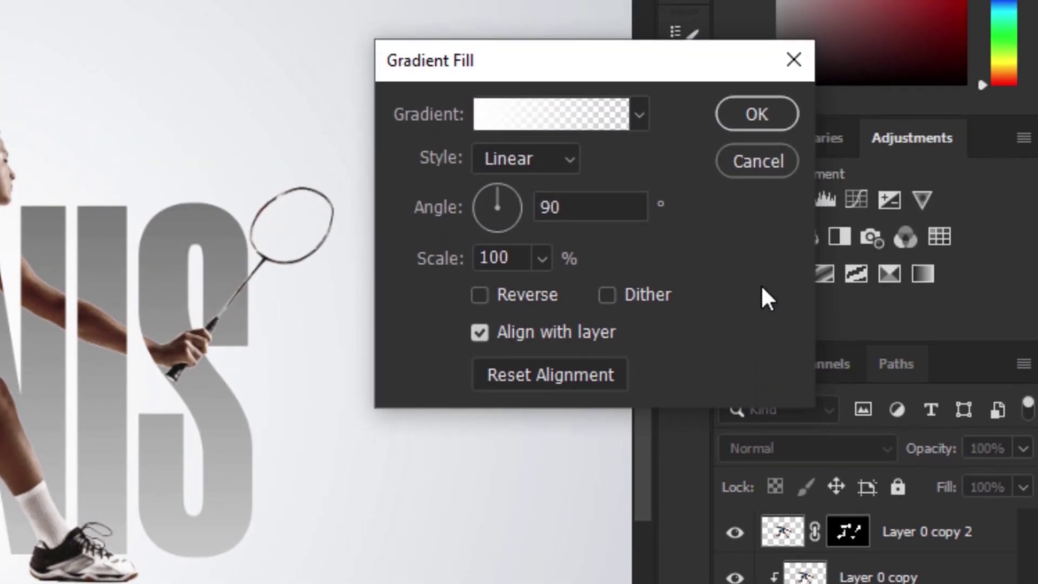
left_click(557, 124)
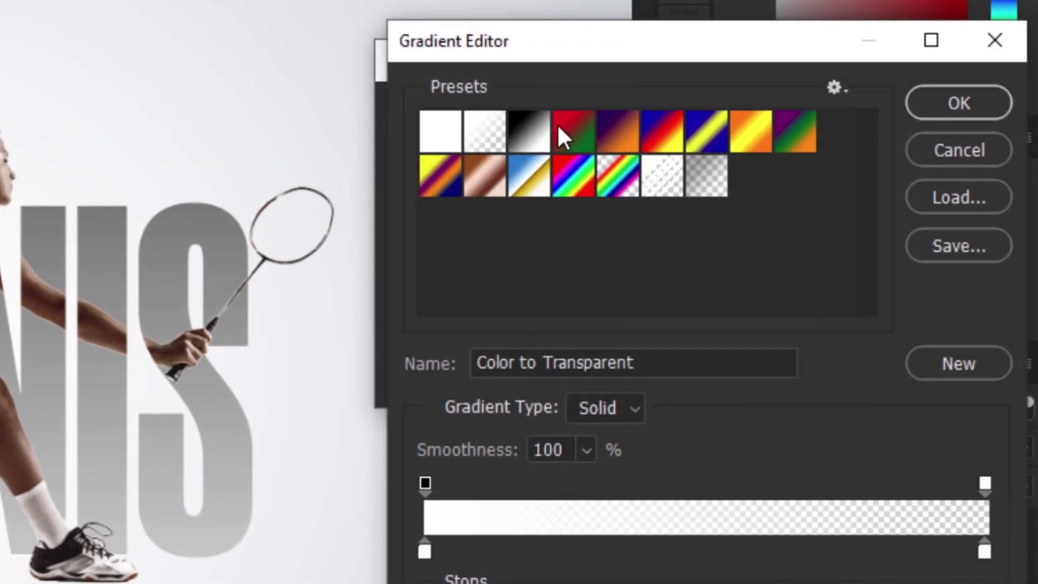
left_click(617, 147)
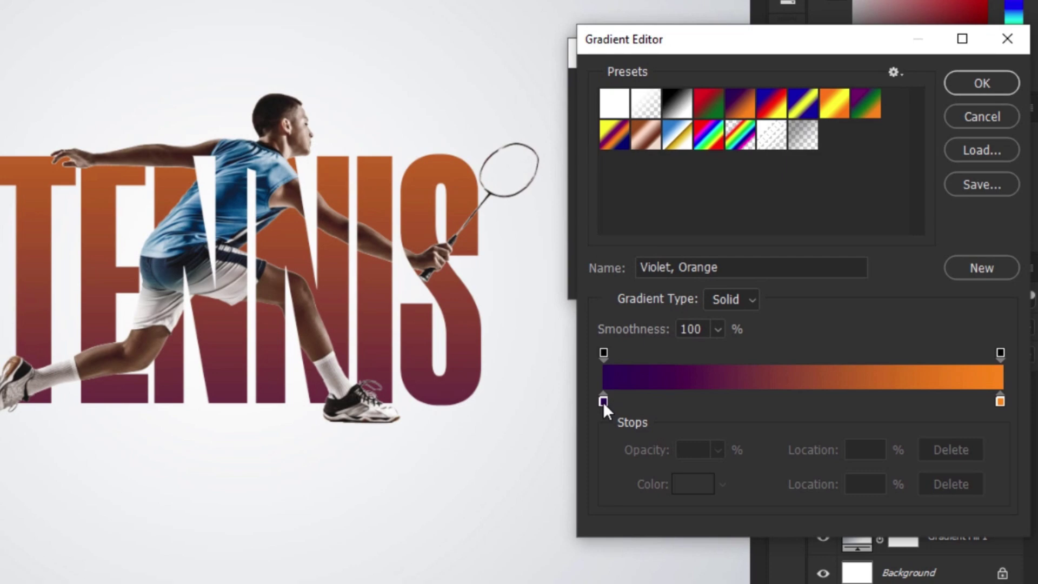
Recolour the left gradient stop to dark red a10303
double_click(602, 401)
left_click_drag(694, 468, 697, 495)
left_click_drag(656, 414, 669, 337)
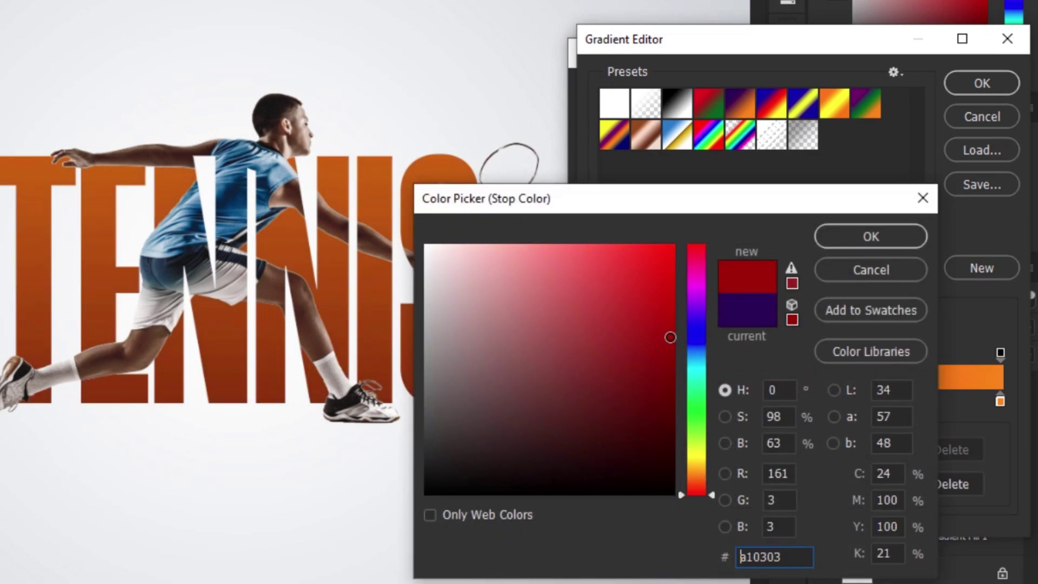
left_click(832, 235)
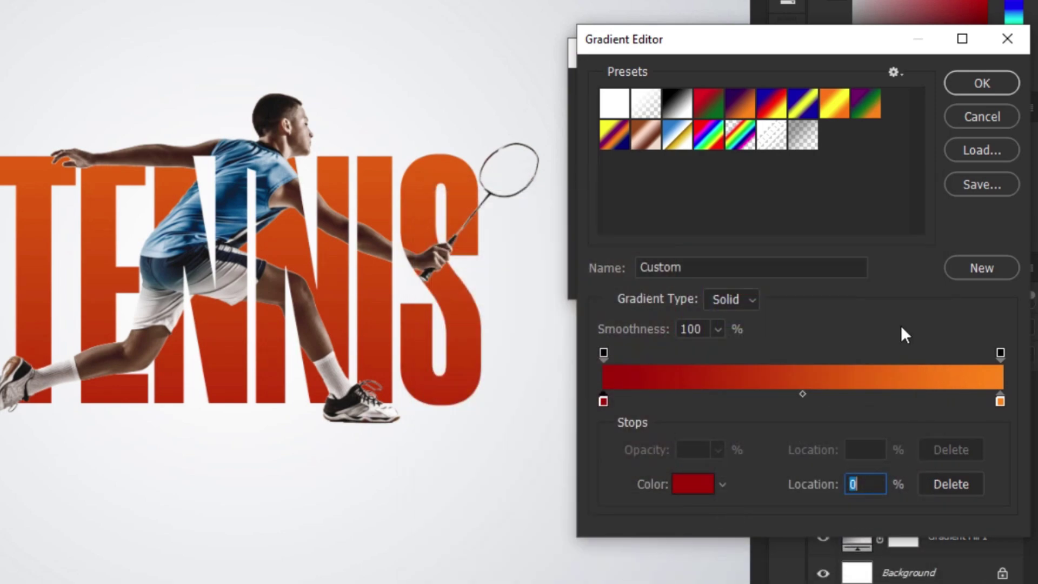
Recolour the right gradient stop to golden yellow ffb400 and confirm the gradient
left_click(1000, 401)
double_click(1000, 401)
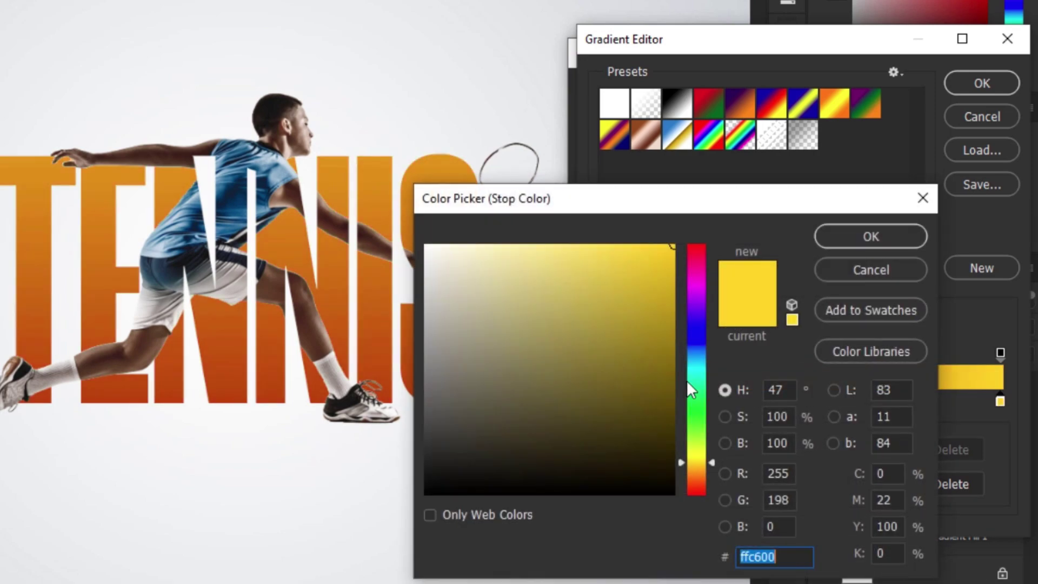
left_click_drag(694, 464, 695, 468)
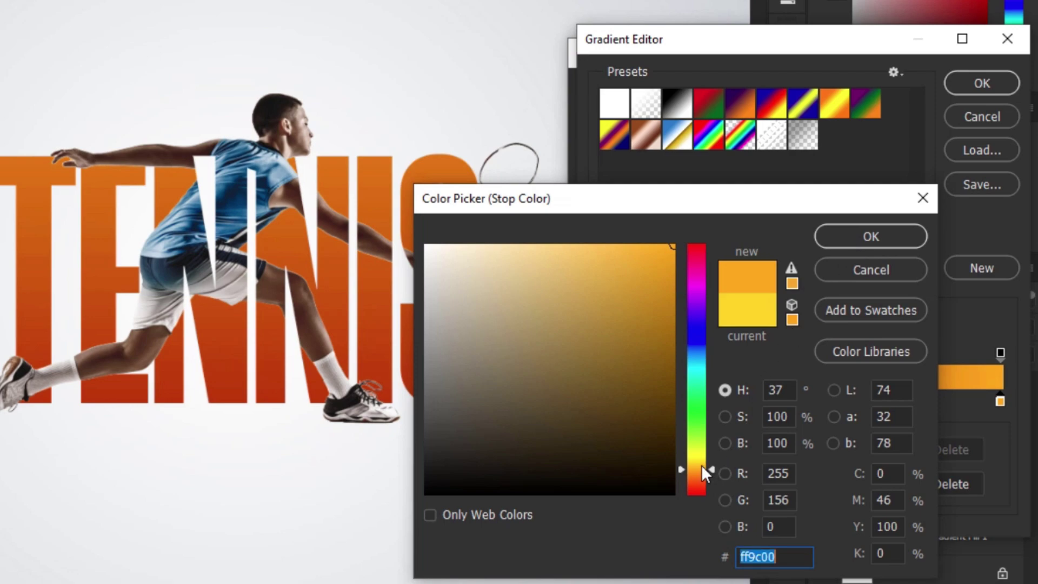
left_click(701, 465)
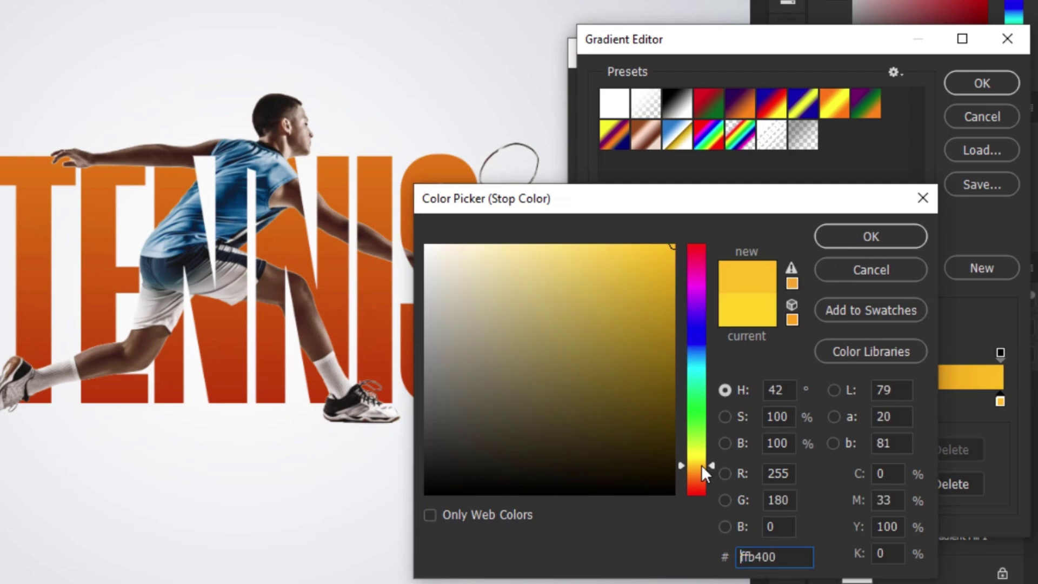
left_click(848, 241)
left_click(981, 85)
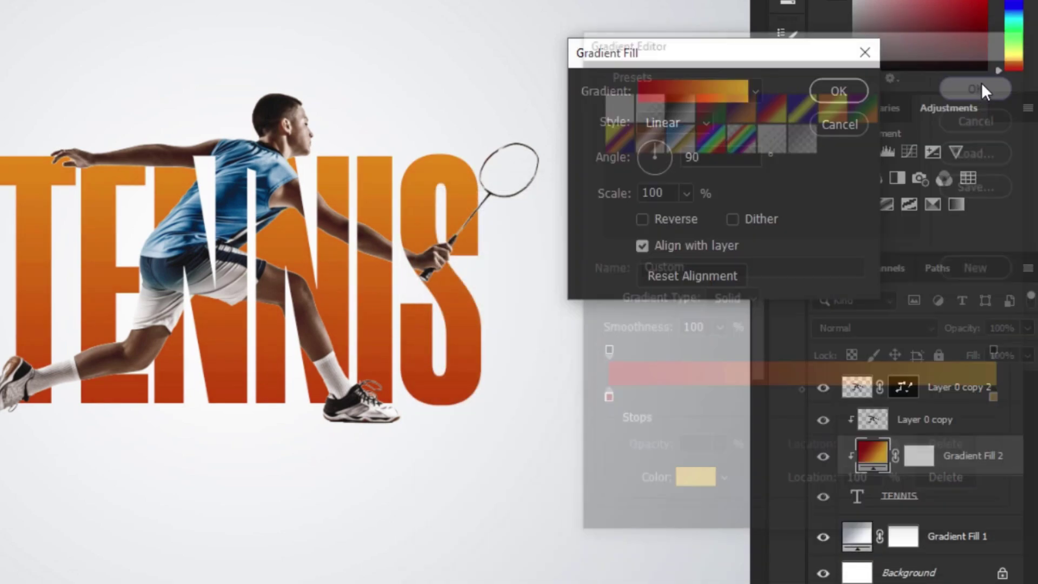
scroll(130, 412, "down", 3)
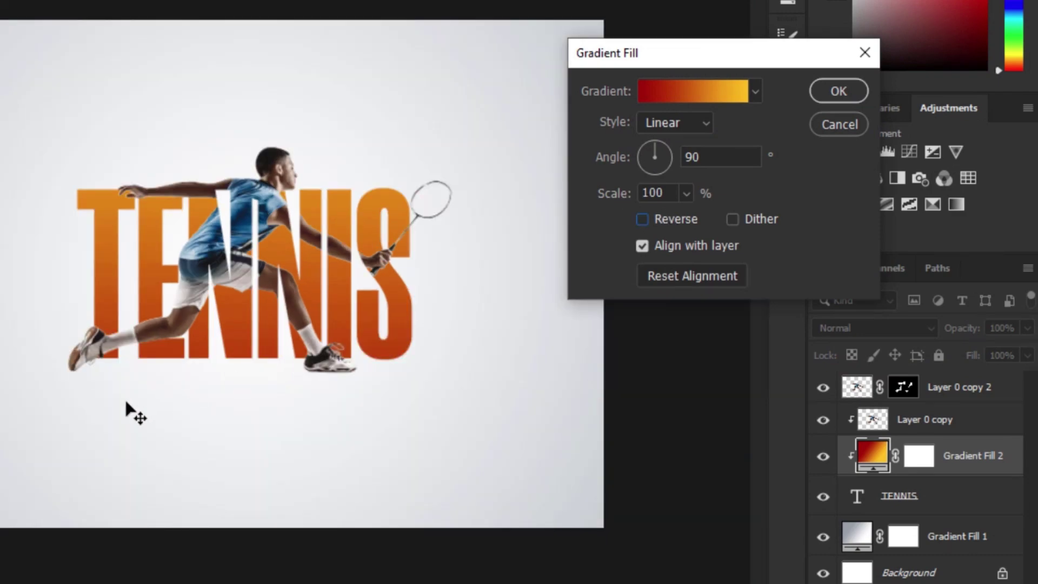
scroll(303, 324, "up", 2)
scroll(378, 294, "up", 2)
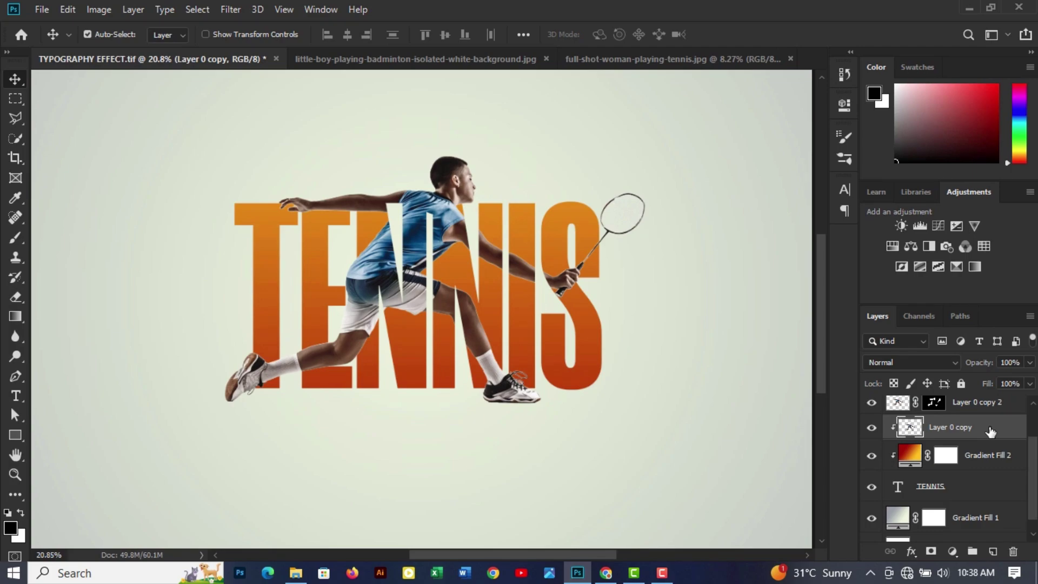
Enable Drop Shadow on Layer 0 copy with opacity 40%, distance 70 px, spread 0%, size 90 px
double_click(990, 431)
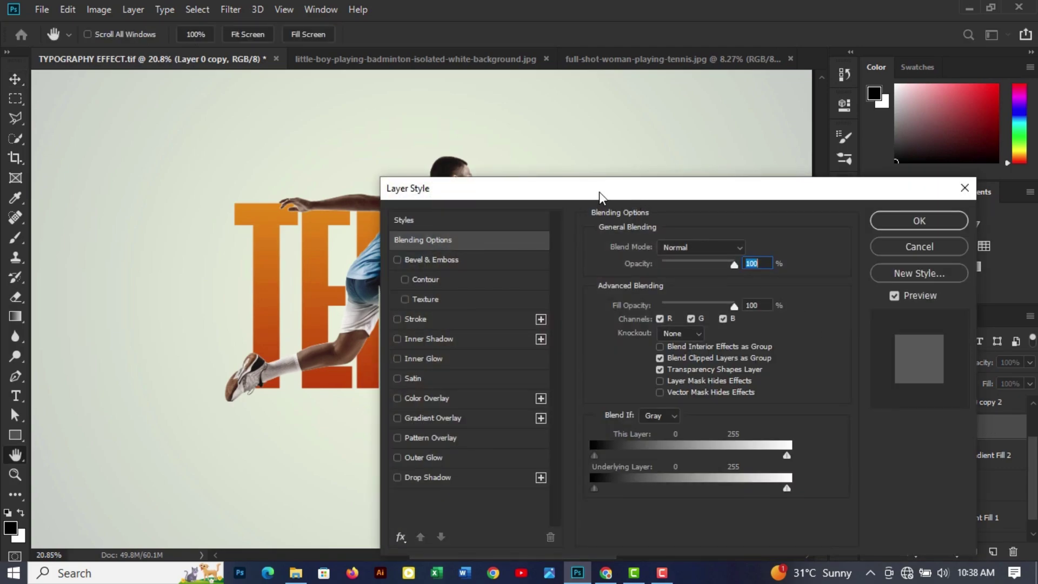
left_click_drag(599, 194, 743, 115)
left_click_drag(453, 251, 323, 264)
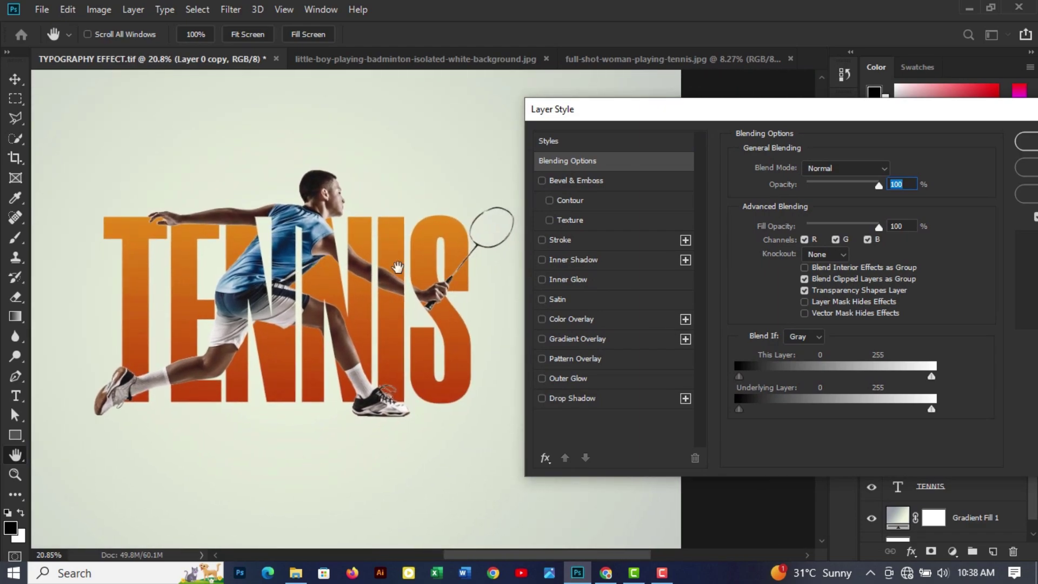
left_click(589, 401)
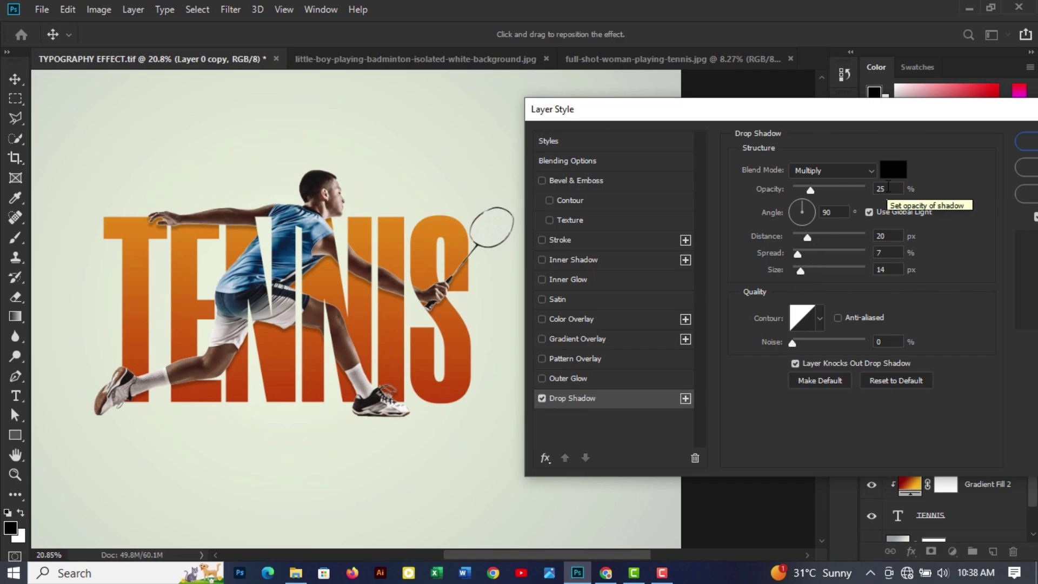
left_click(887, 188)
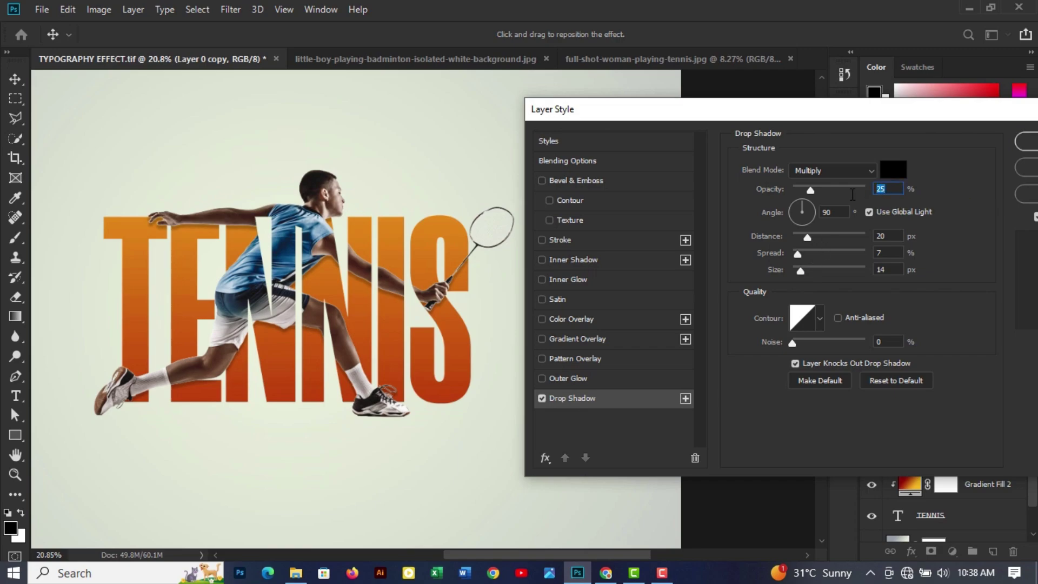
type("40")
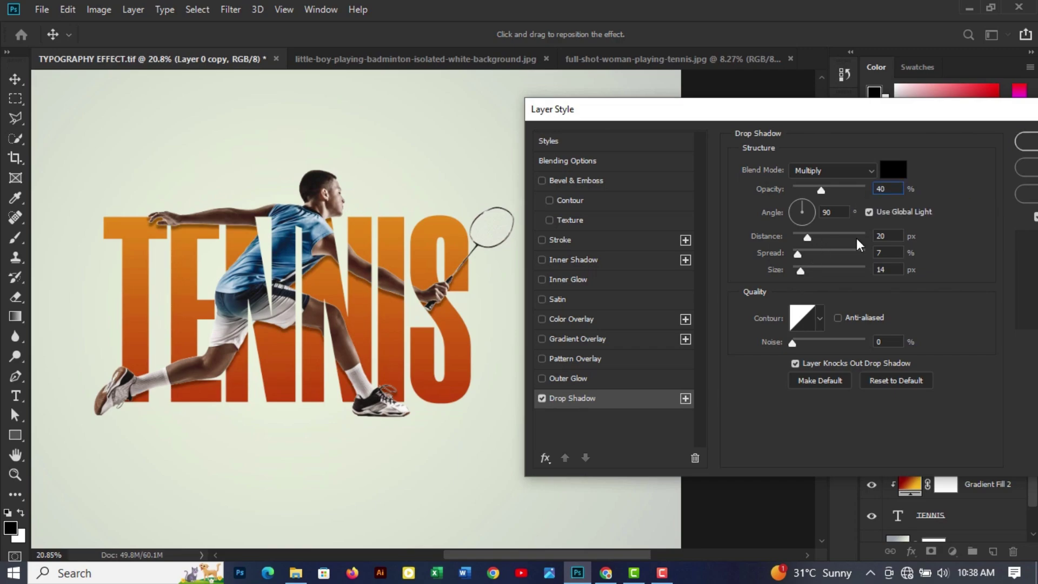
type("70")
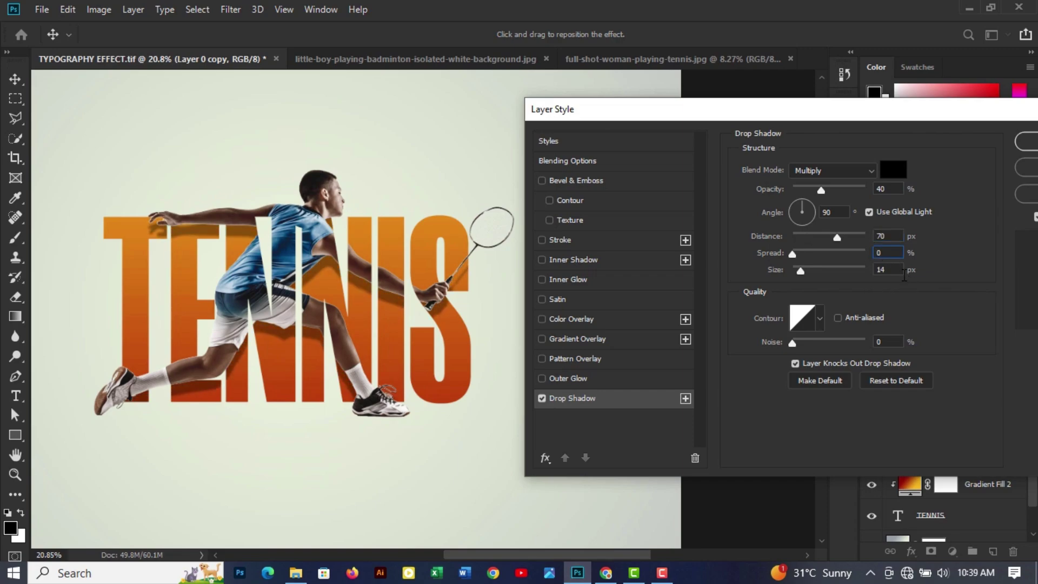
type("90")
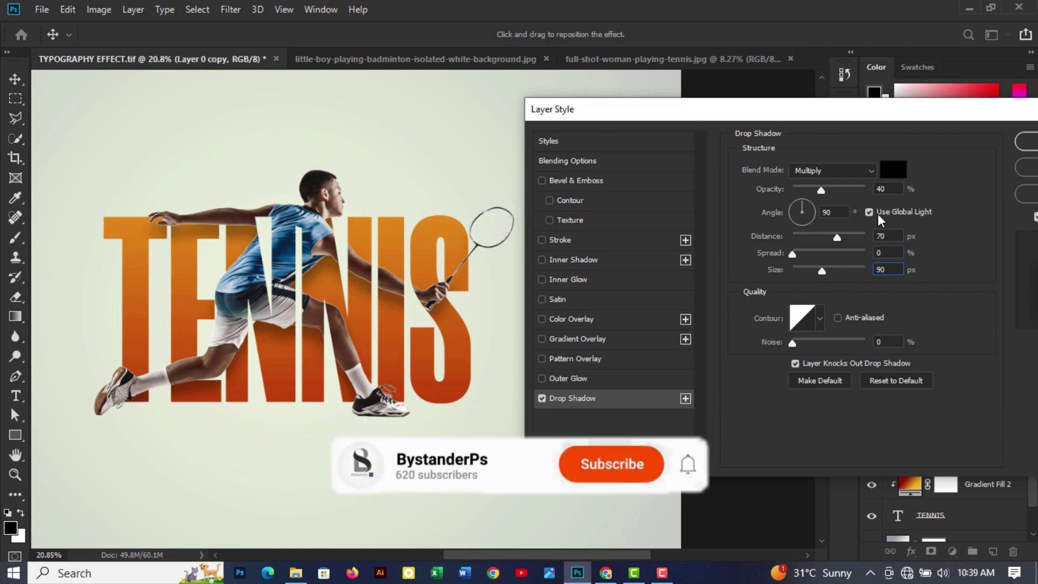
Confirm the Layer Style dialog to apply the drop shadow
left_click(1027, 141)
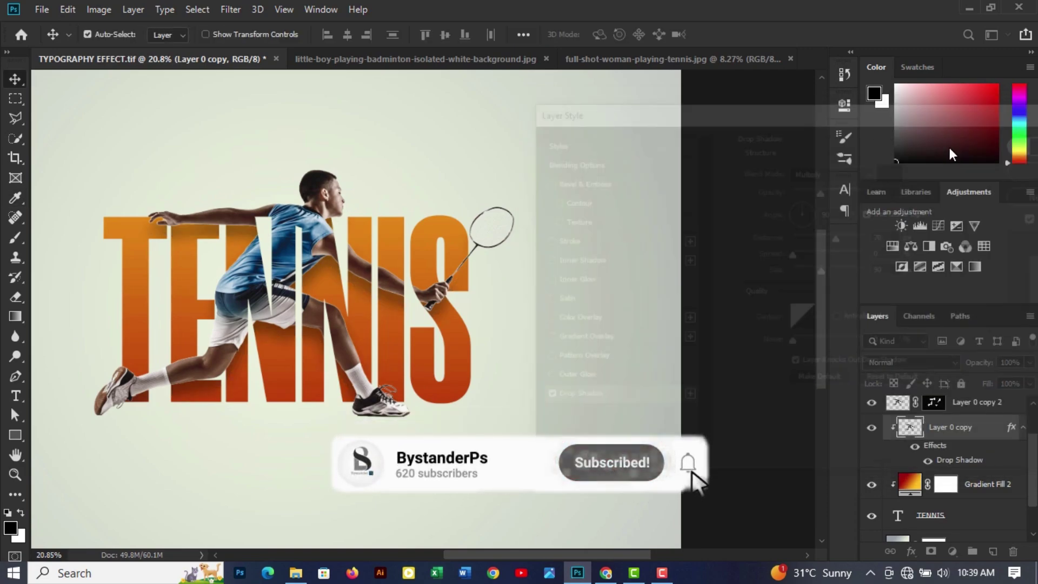